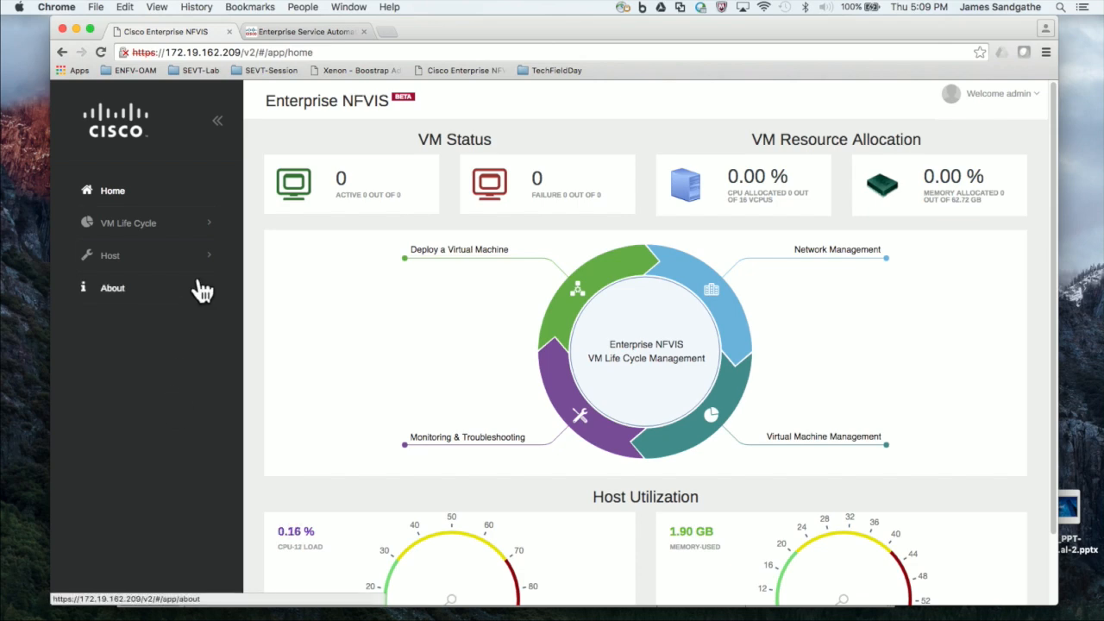
# Step: Expand VM Life Cycle in the sidebar to list its Resource, Networking, Deploy, Manage and Image pages
pyautogui.click(153, 233)
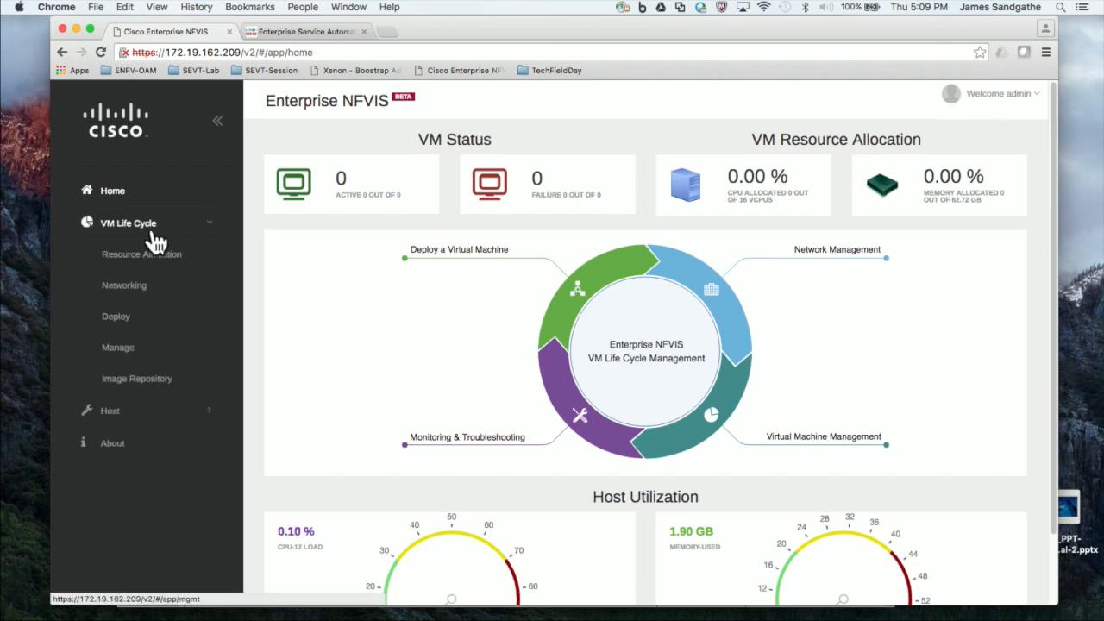
# Step: Open VM Deployment and drop a new network onto the canvas
pyautogui.click(122, 319)
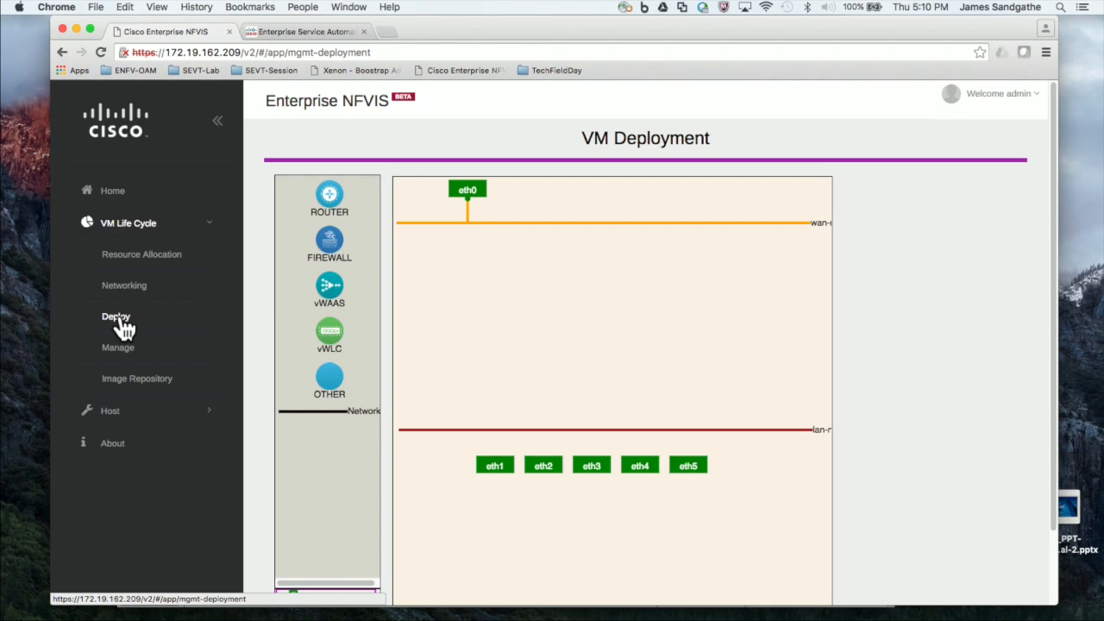
pyautogui.click(310, 411)
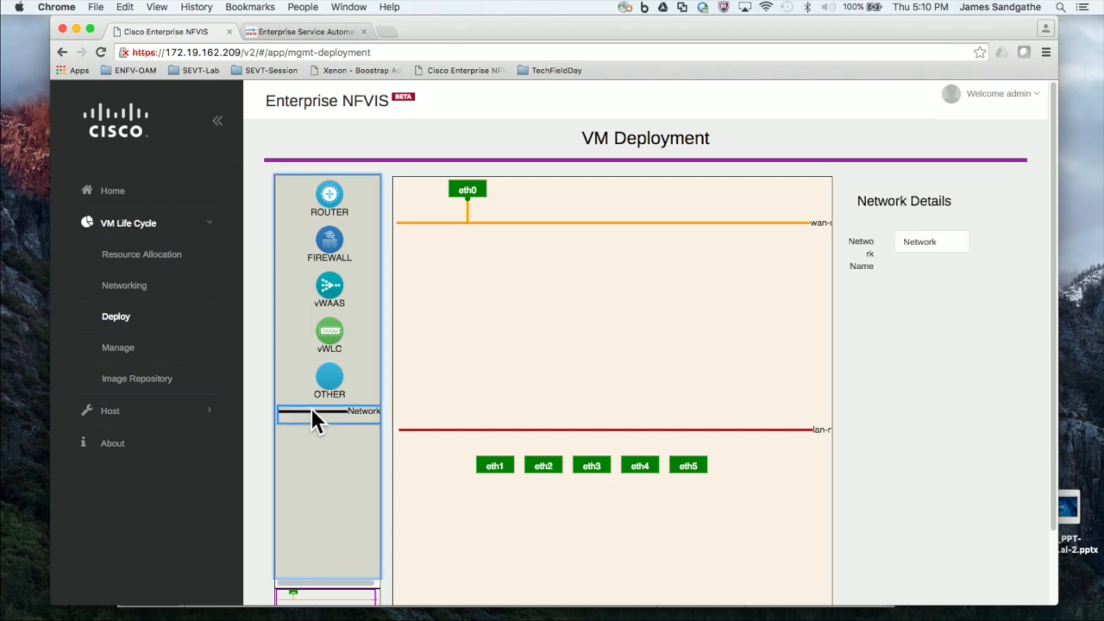
pyautogui.moveTo(352, 410); pyautogui.dragTo(591, 297)
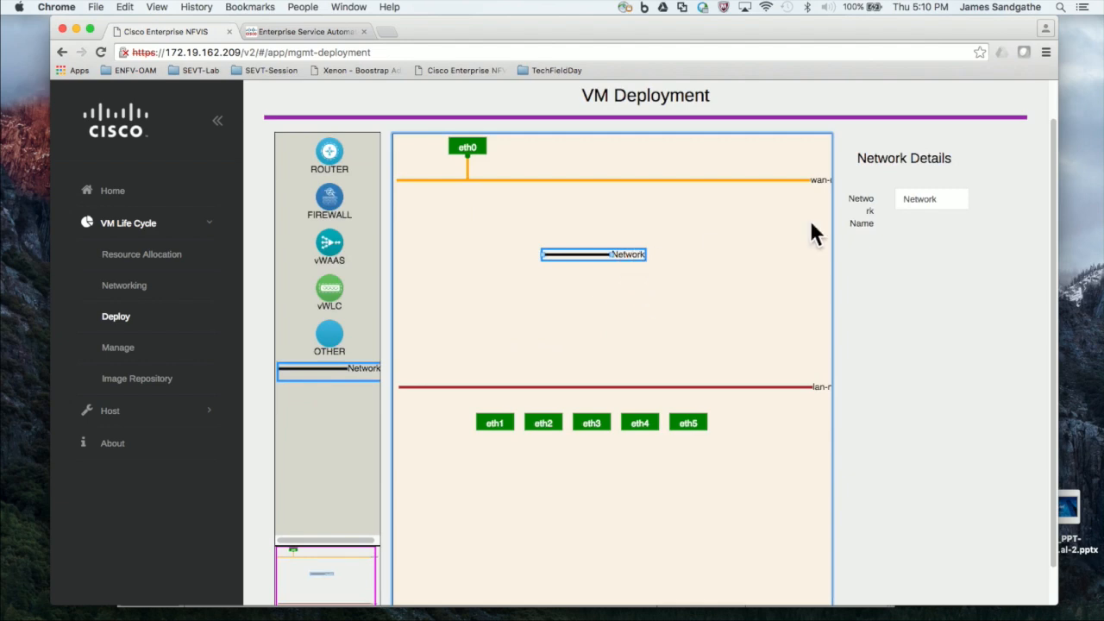
# Step: Rename the new network to 'service' and stretch it leftward between WAN and LAN
pyautogui.doubleClick(935, 197)
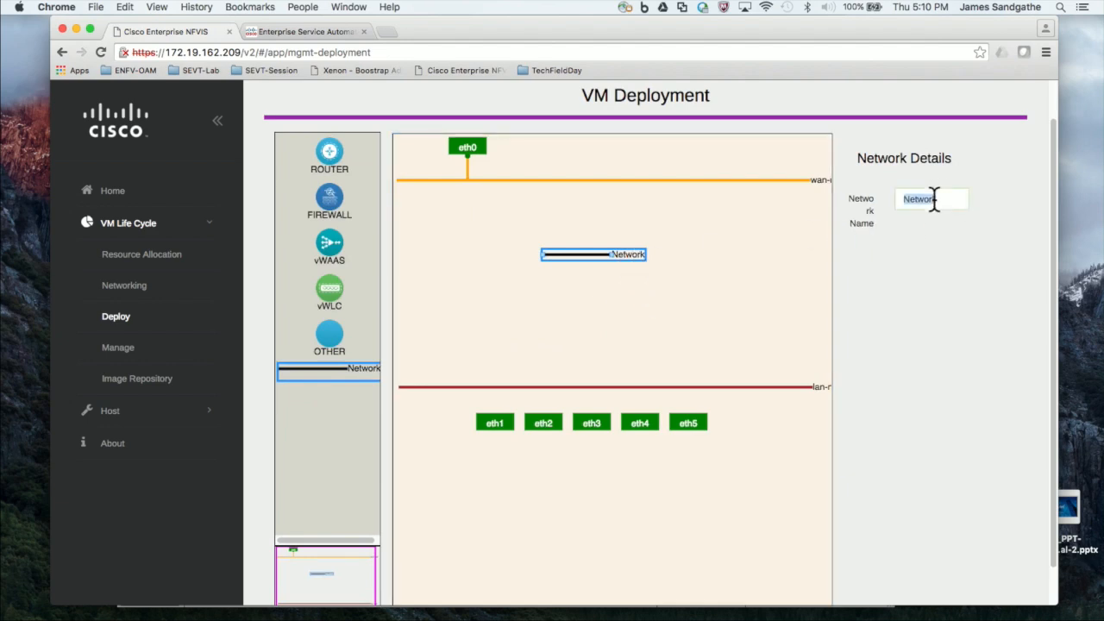
pyautogui.write('service')
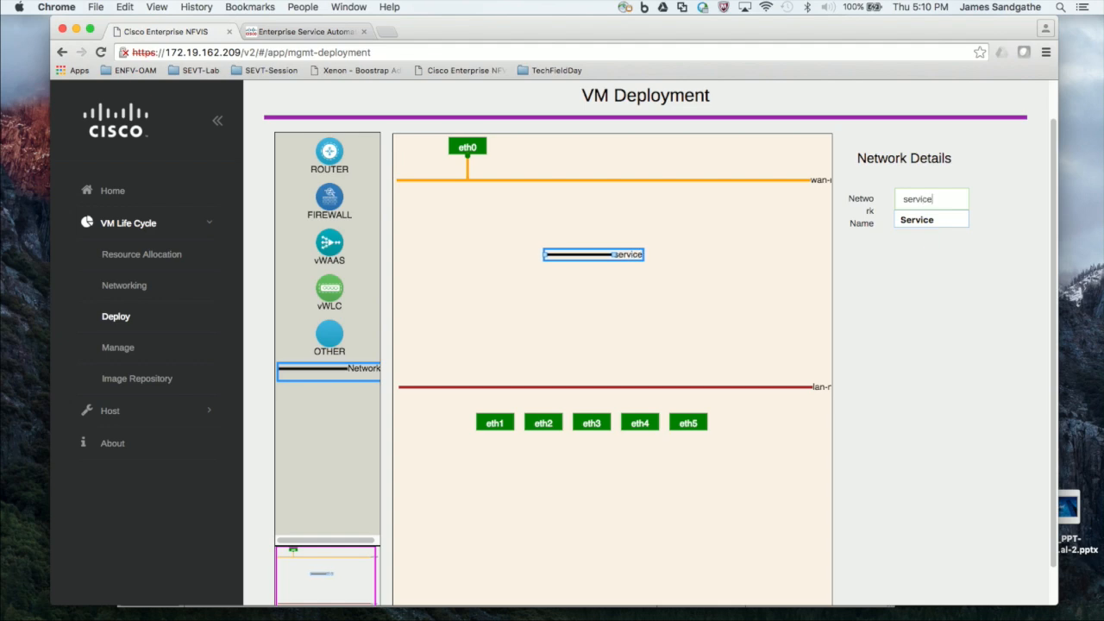
pyautogui.click(701, 255)
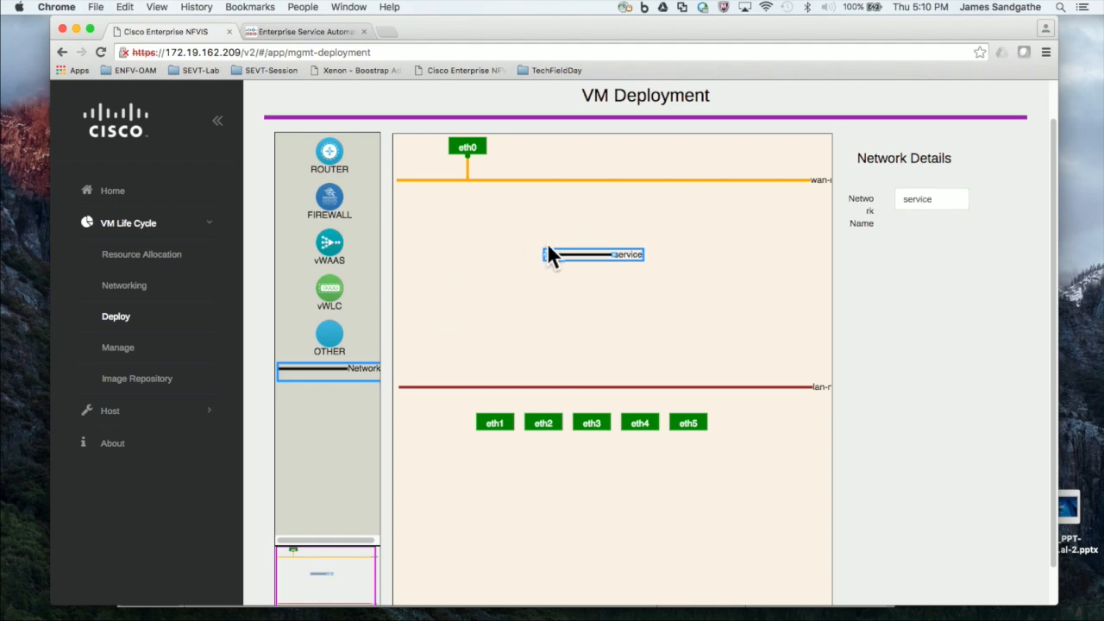
pyautogui.moveTo(545, 255); pyautogui.dragTo(436, 258)
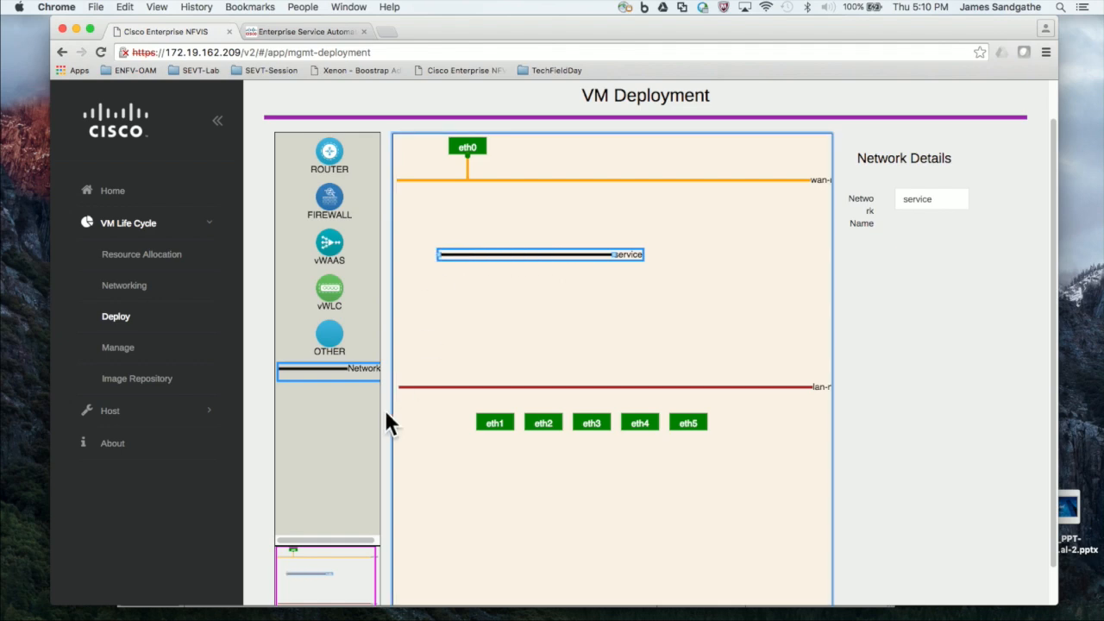
pyautogui.click(335, 193)
# Step: Place a router VM above the service network and name it isrv
pyautogui.click(331, 160)
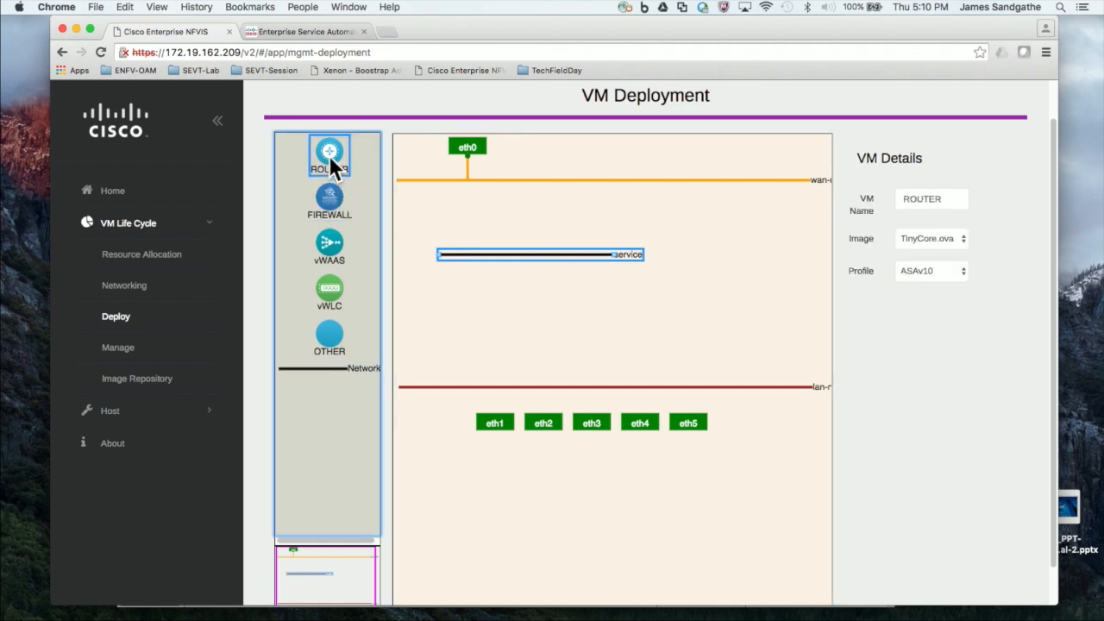
pyautogui.moveTo(330, 159); pyautogui.dragTo(558, 200)
pyautogui.click(926, 198)
pyautogui.doubleClick(928, 199)
pyautogui.write('isrv')
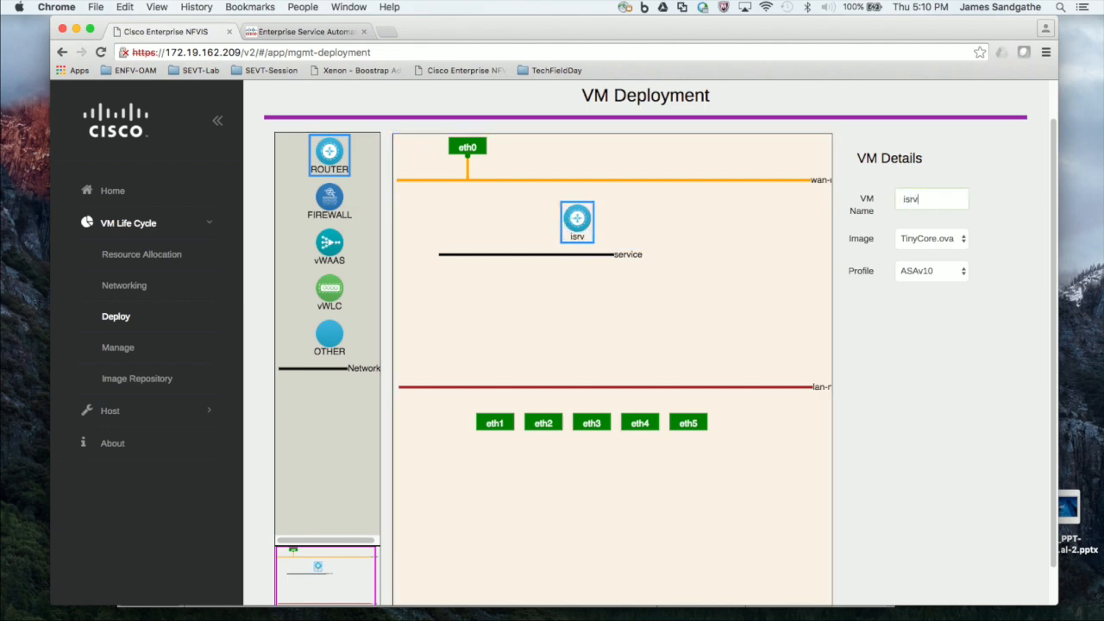
# Step: Give the isrv router the csr1000v image and csr1kv-small profile
pyautogui.click(961, 245)
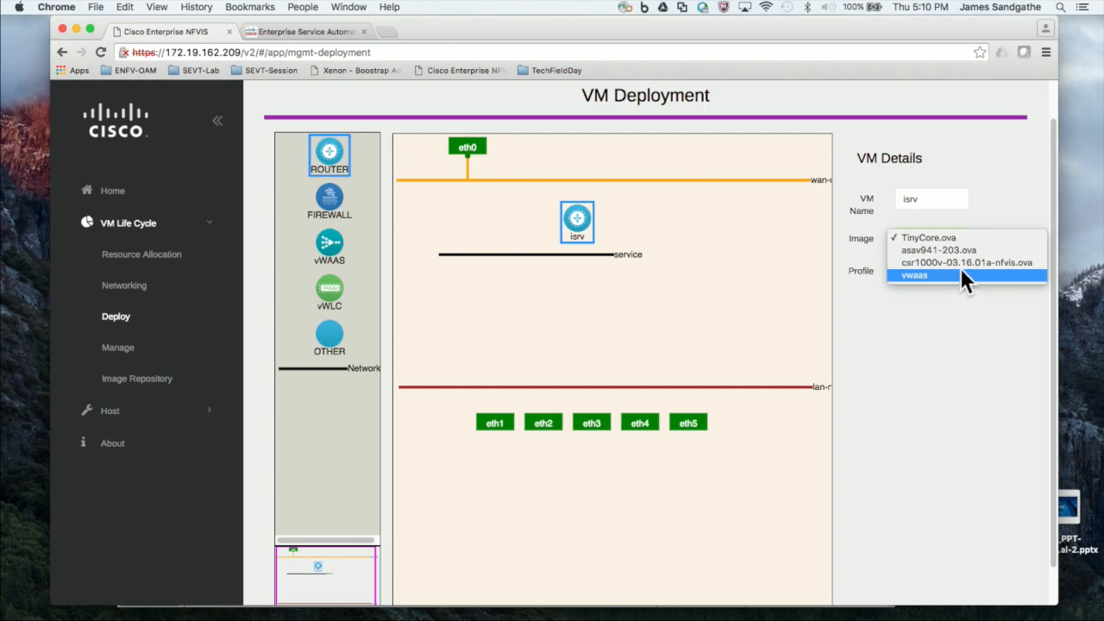
pyautogui.click(963, 263)
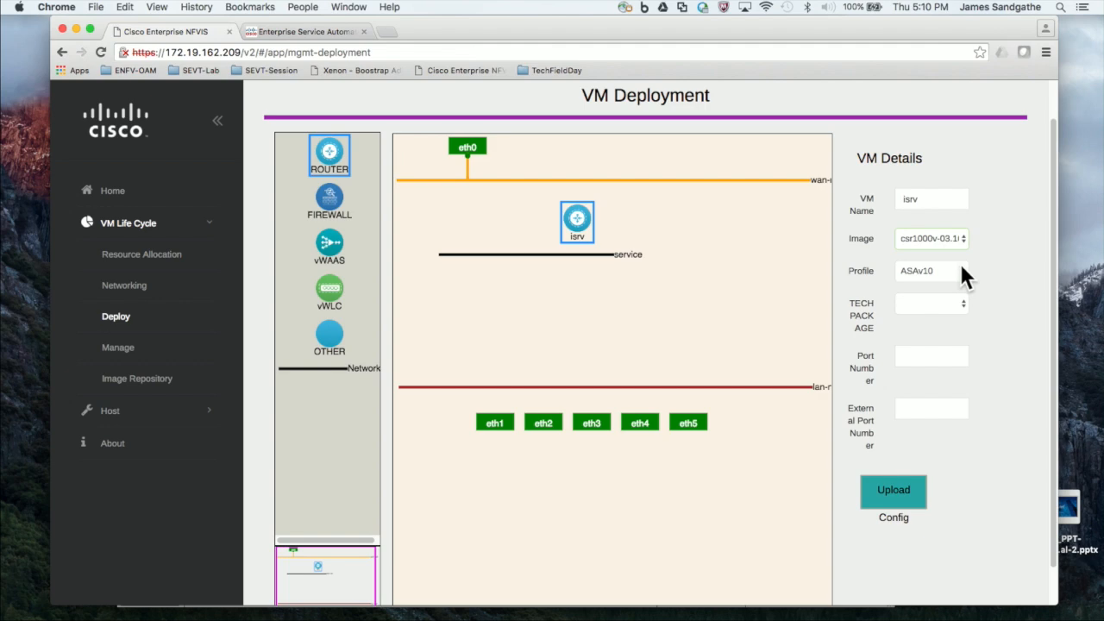
pyautogui.click(956, 267)
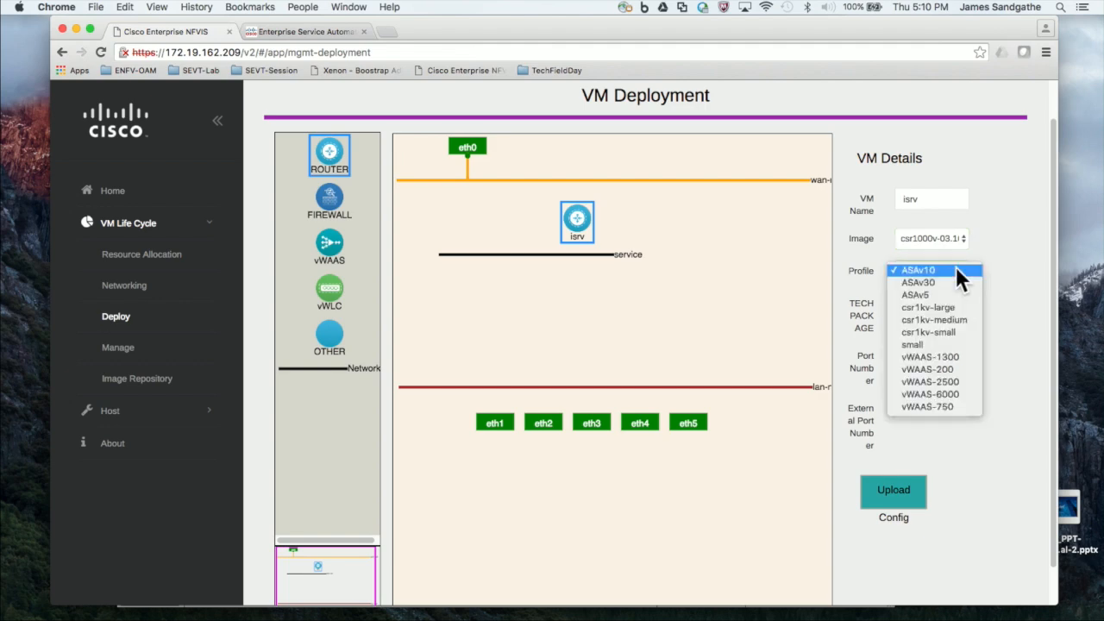
pyautogui.click(950, 336)
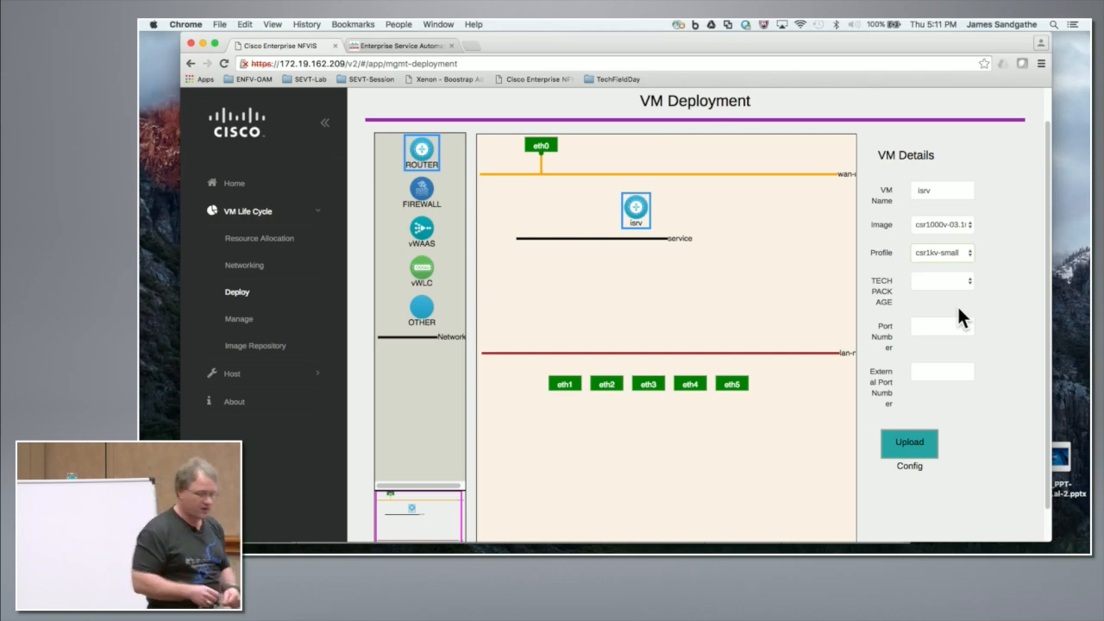
# Step: Set isrv's tech package to ax, port number 22 and external port number 30022
pyautogui.click(969, 281)
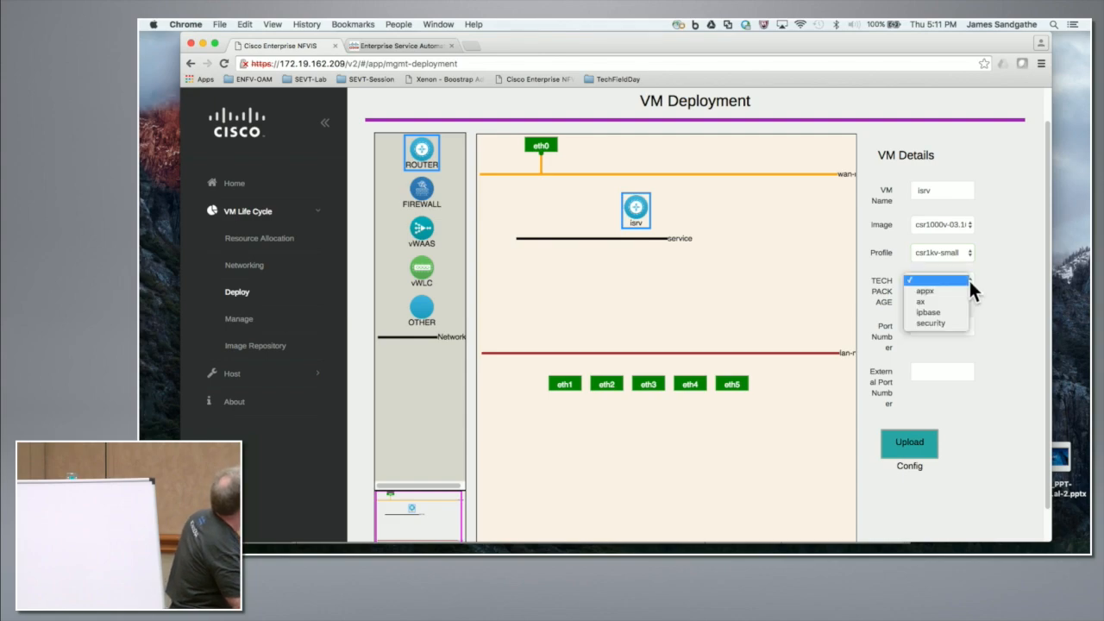
pyautogui.click(949, 301)
pyautogui.click(961, 334)
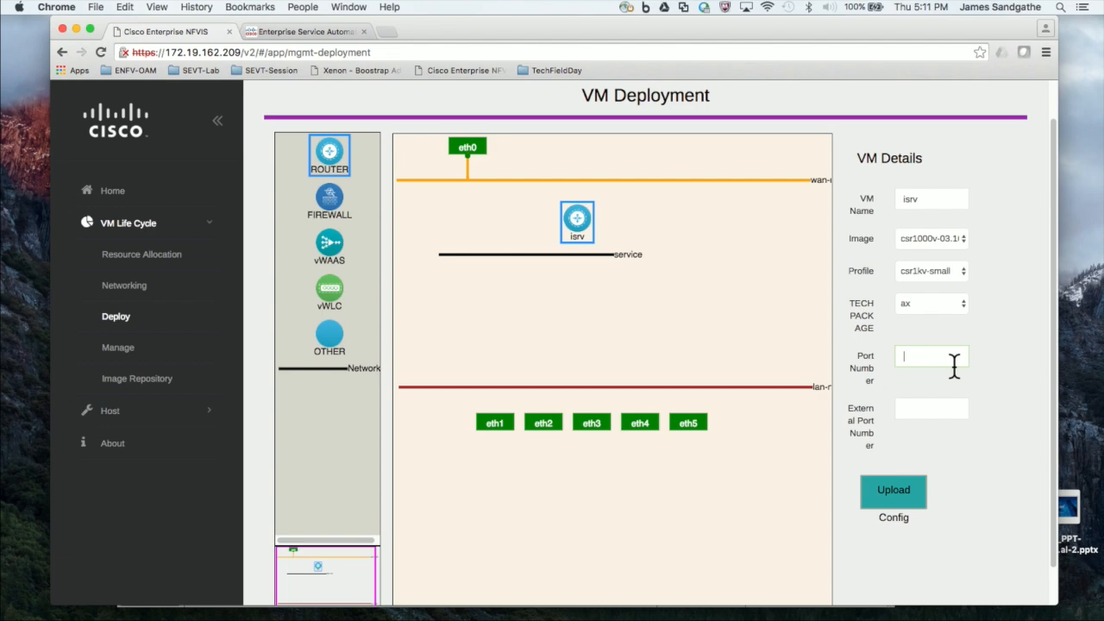
pyautogui.write('22')
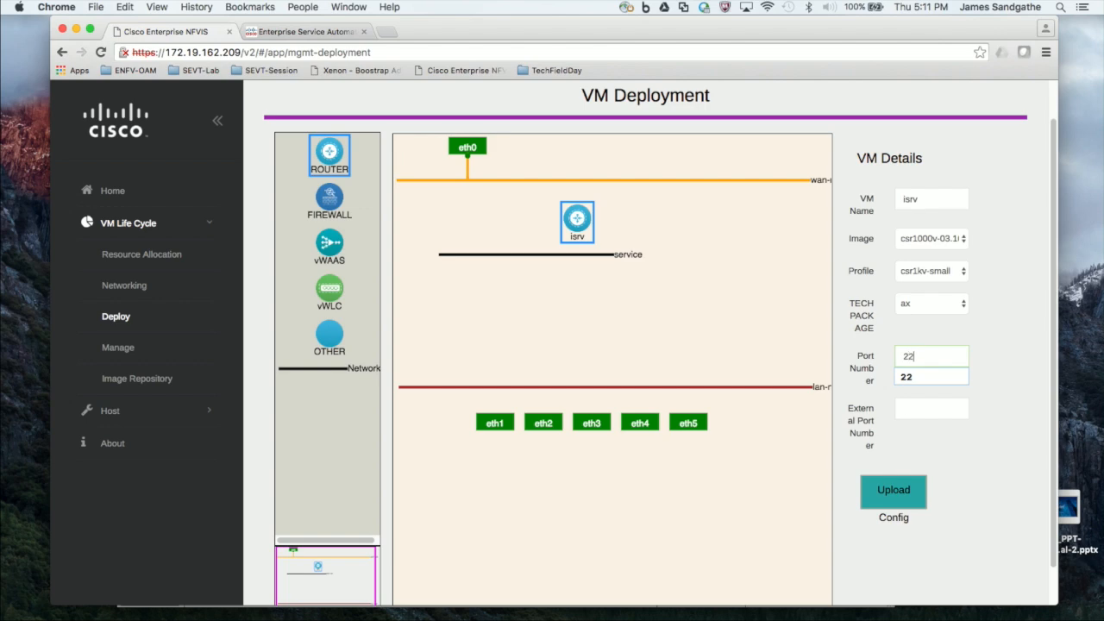
pyautogui.press('Tab')
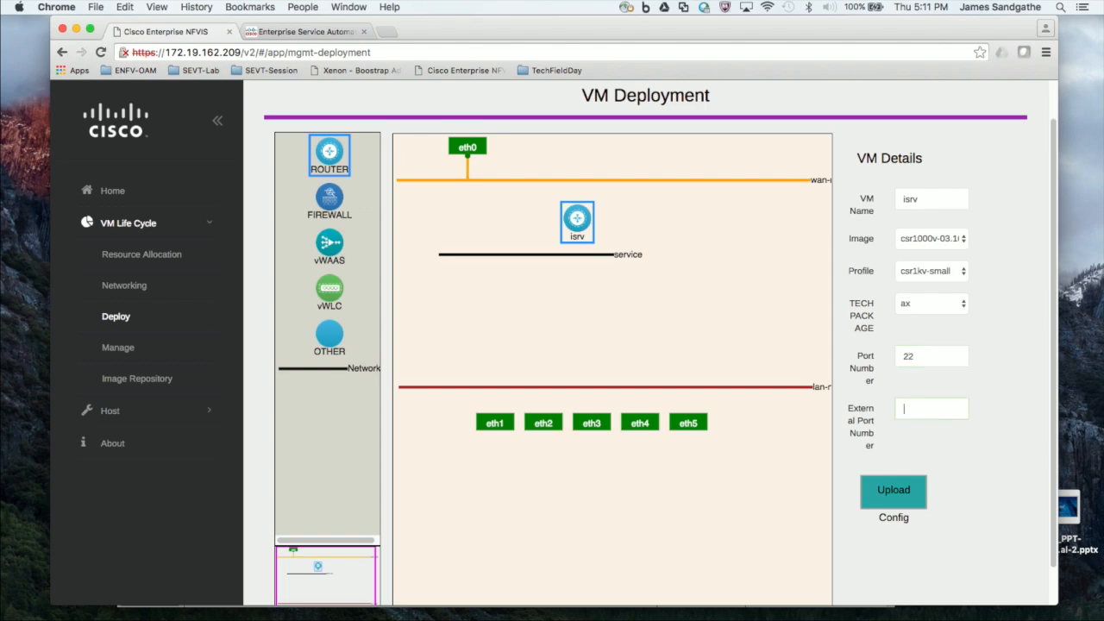
pyautogui.write('3022')
pyautogui.press('BackSpace')
pyautogui.press('BackSpace')
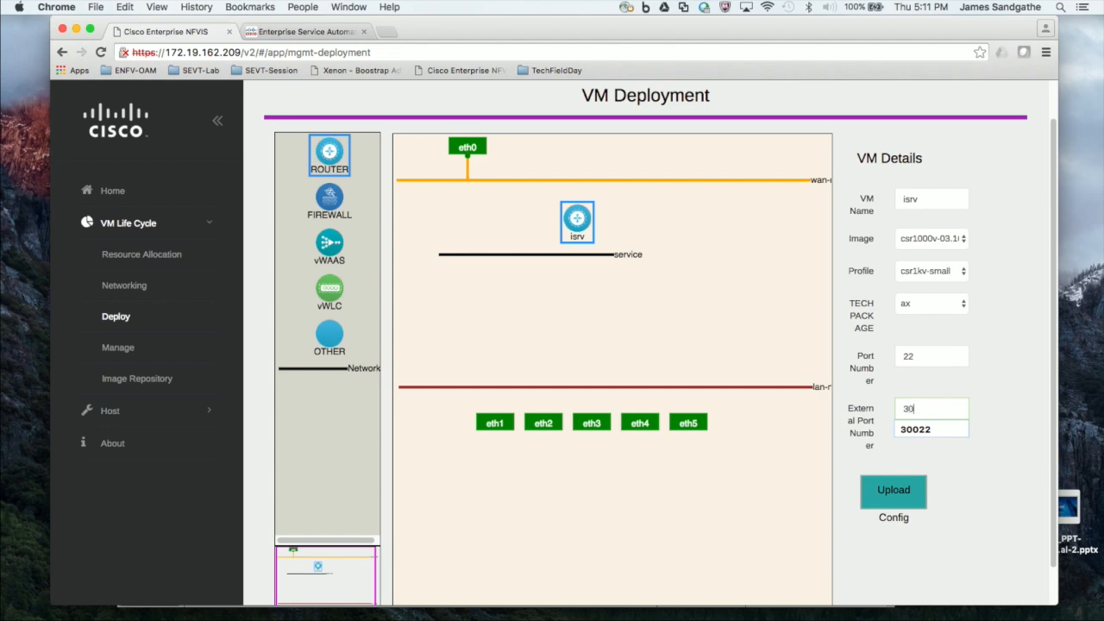
pyautogui.click(1020, 451)
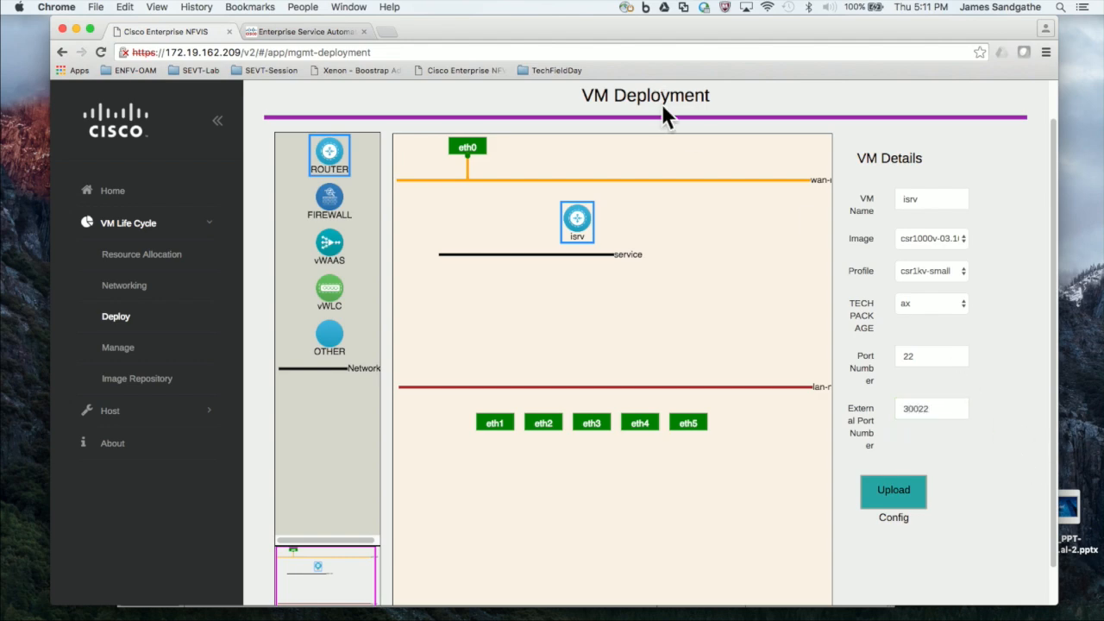
# Step: Connect the isrv router to the WAN and service networks
pyautogui.click(583, 222)
pyautogui.moveTo(580, 212); pyautogui.dragTo(567, 177)
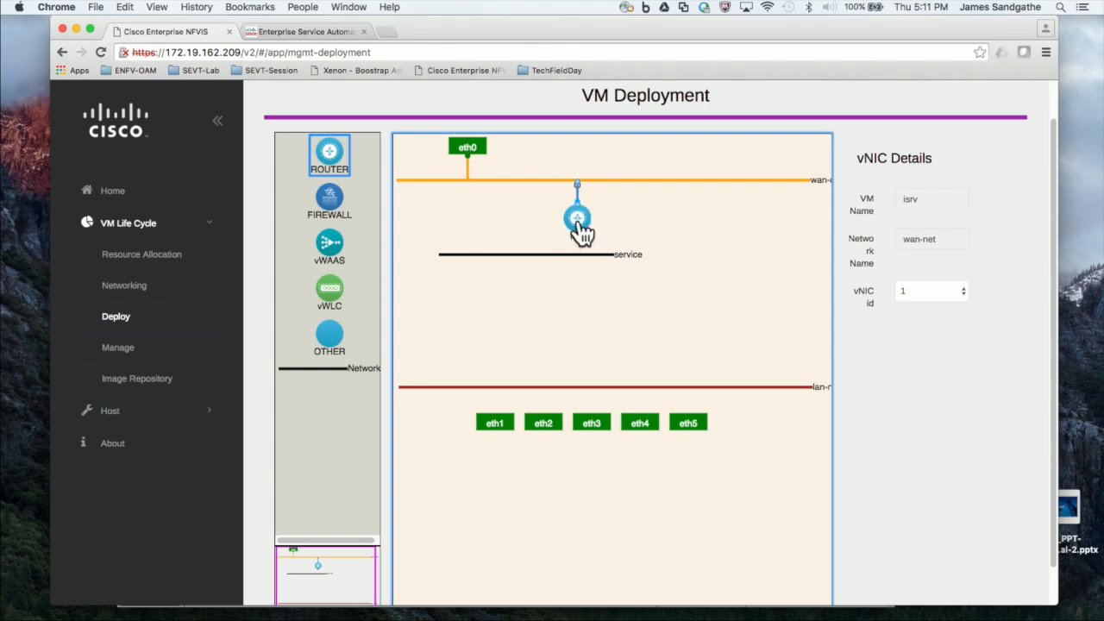
pyautogui.moveTo(578, 224); pyautogui.dragTo(565, 252)
# Step: Add a firewall VM below the service network, link it to LAN, and name it asav
pyautogui.click(330, 203)
pyautogui.moveTo(402, 210); pyautogui.dragTo(531, 257)
pyautogui.moveTo(537, 304); pyautogui.dragTo(529, 382)
pyautogui.click(535, 300)
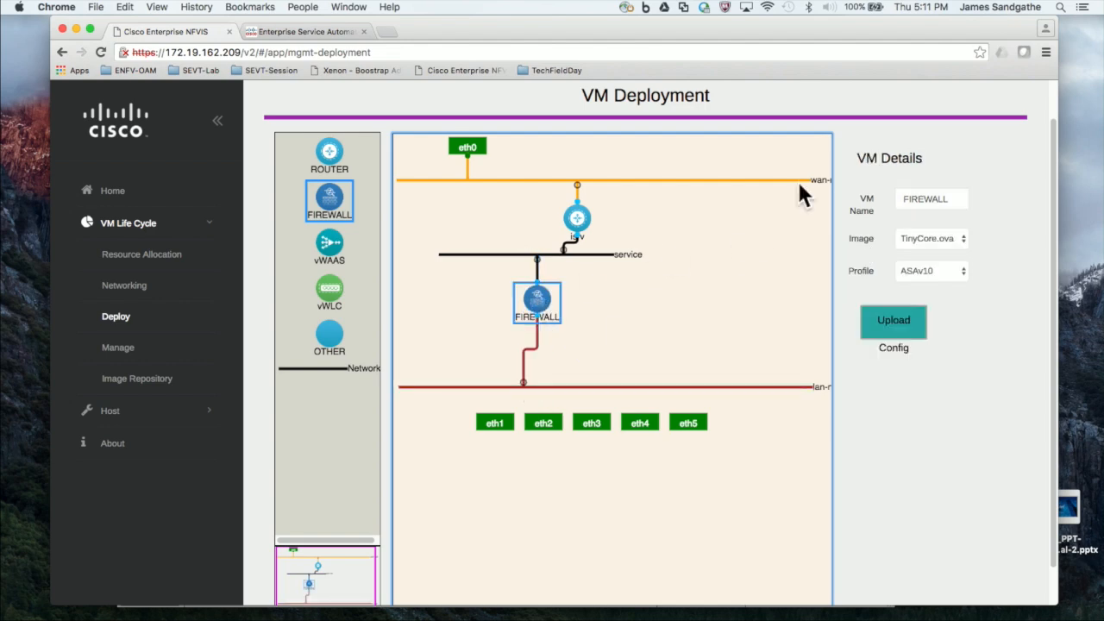
pyautogui.click(927, 199)
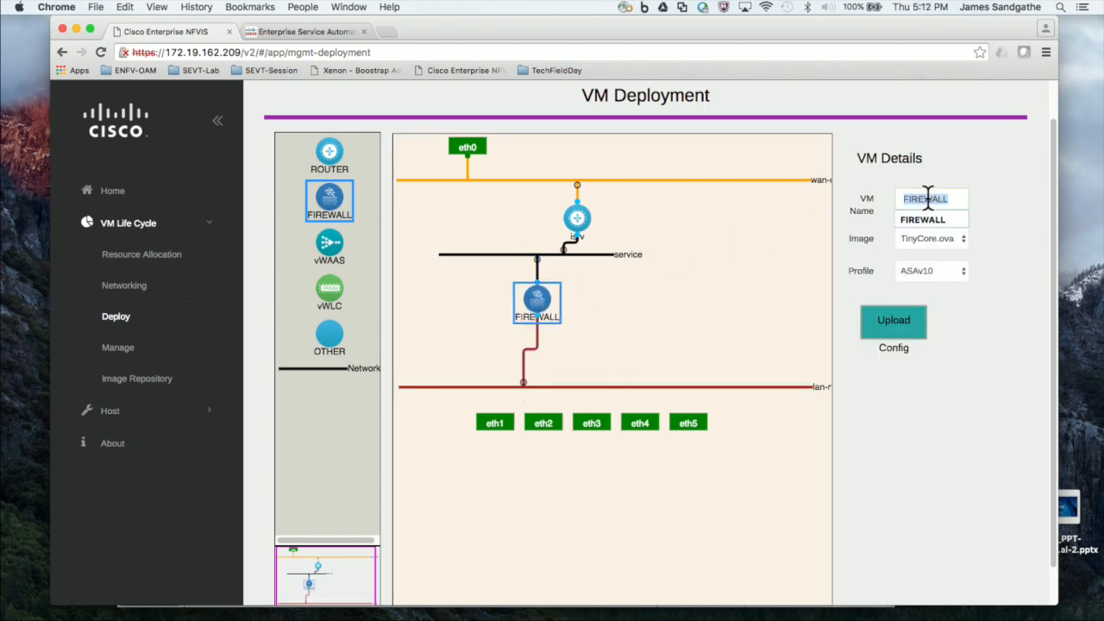
pyautogui.write('asav')
# Step: Give asav the asav941-203 image and the ASAv10 profile
pyautogui.click(943, 238)
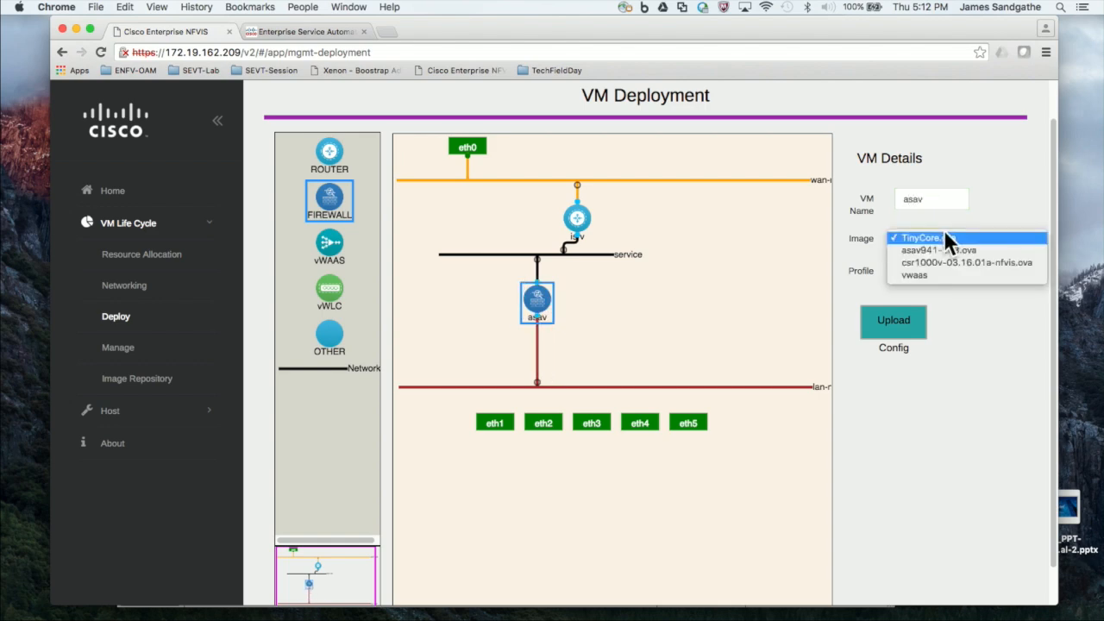
pyautogui.click(941, 253)
pyautogui.click(947, 277)
pyautogui.click(945, 281)
pyautogui.click(940, 269)
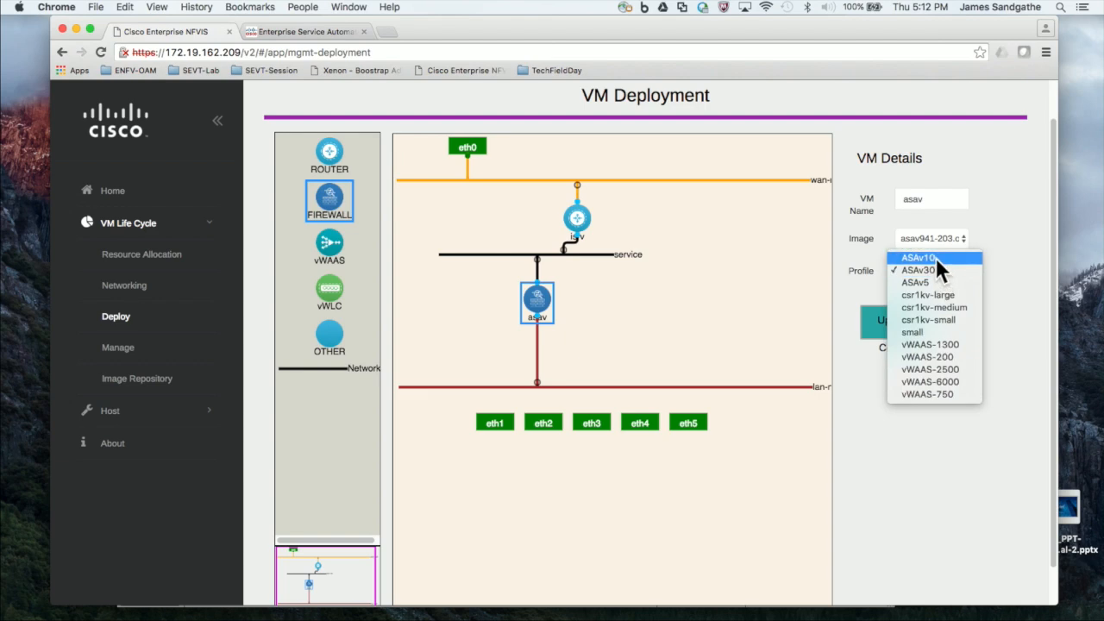
pyautogui.click(936, 257)
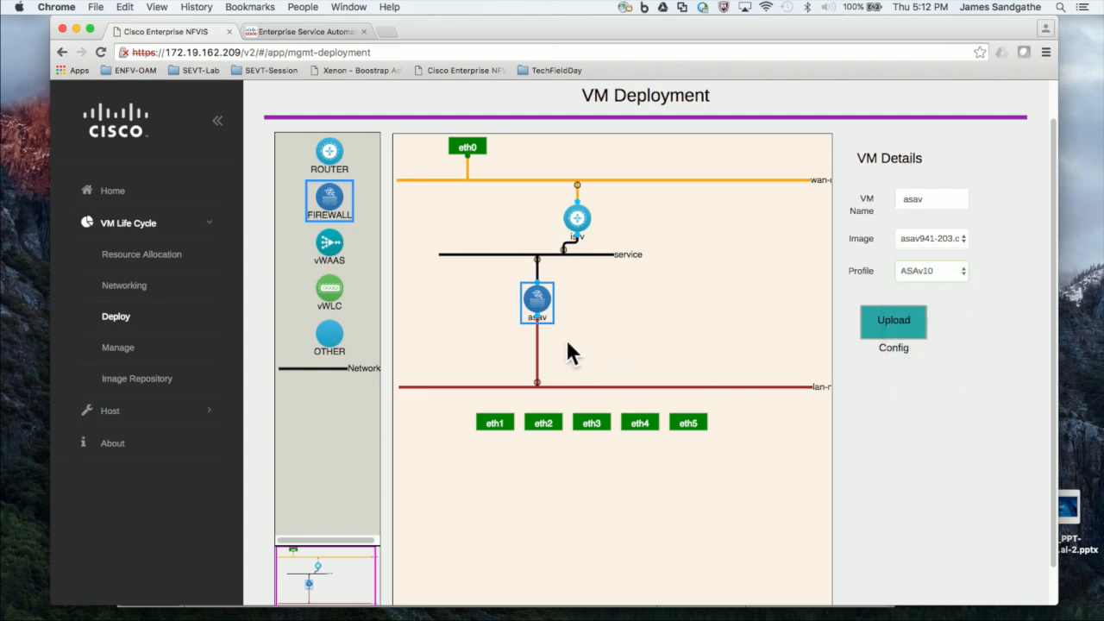
# Step: Set asav's service link to vNIC id 2 and its lan-net link to vNIC id 3
pyautogui.click(536, 258)
pyautogui.click(913, 290)
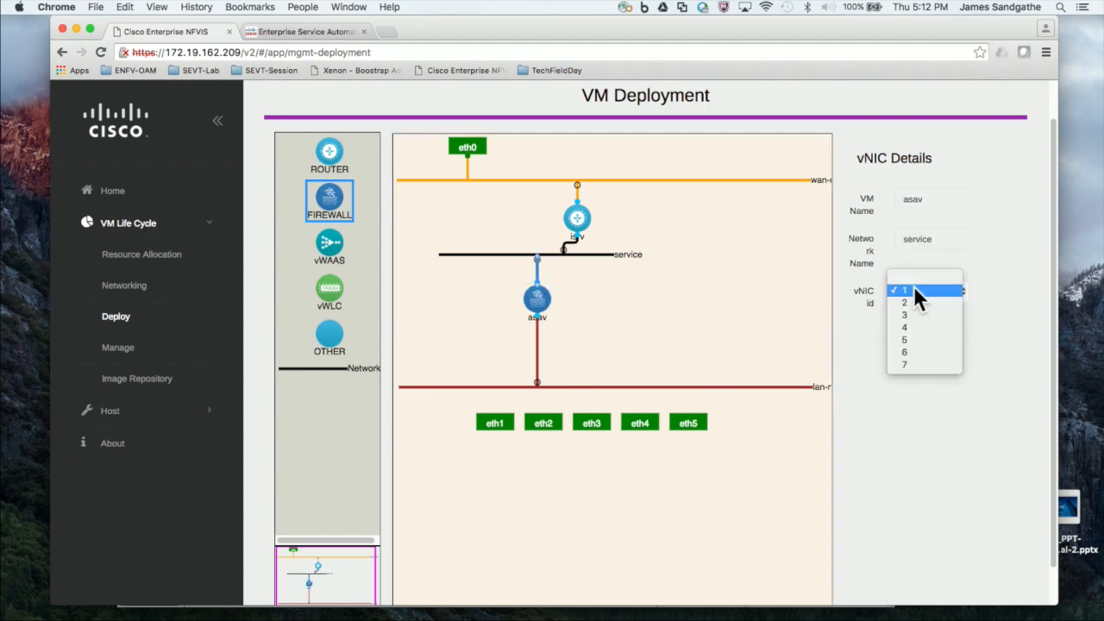
pyautogui.click(914, 295)
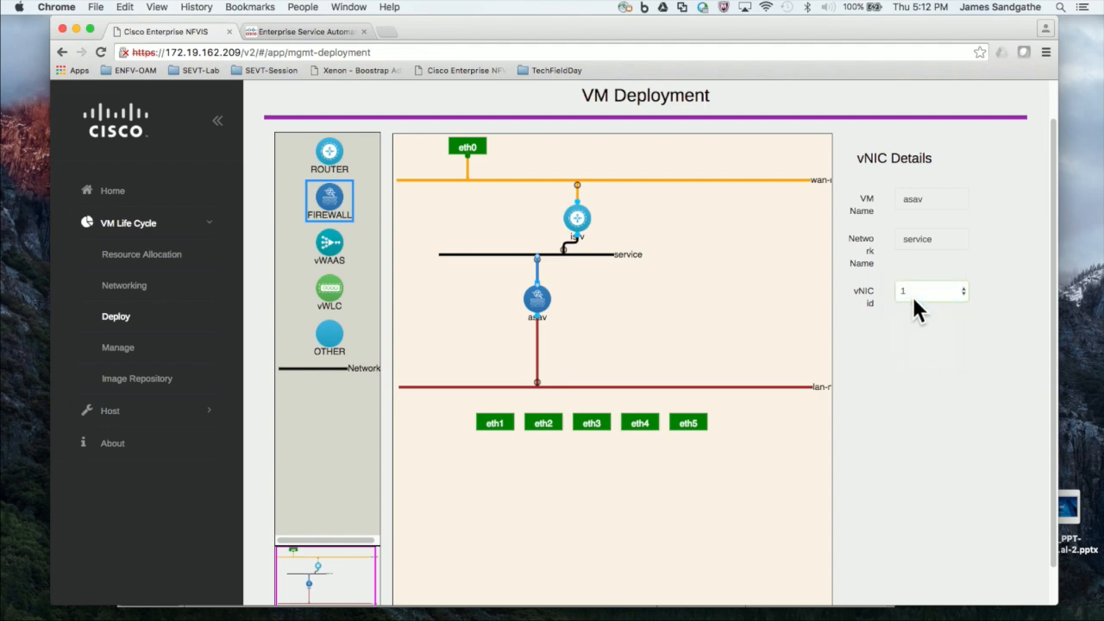
pyautogui.click(534, 342)
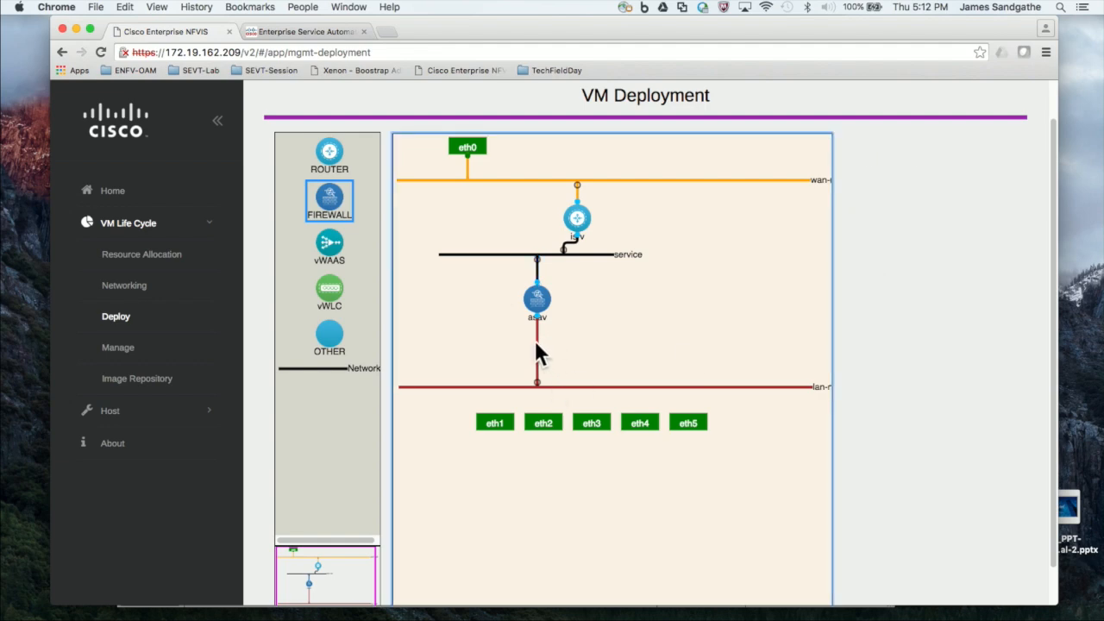
pyautogui.click(948, 289)
pyautogui.click(949, 303)
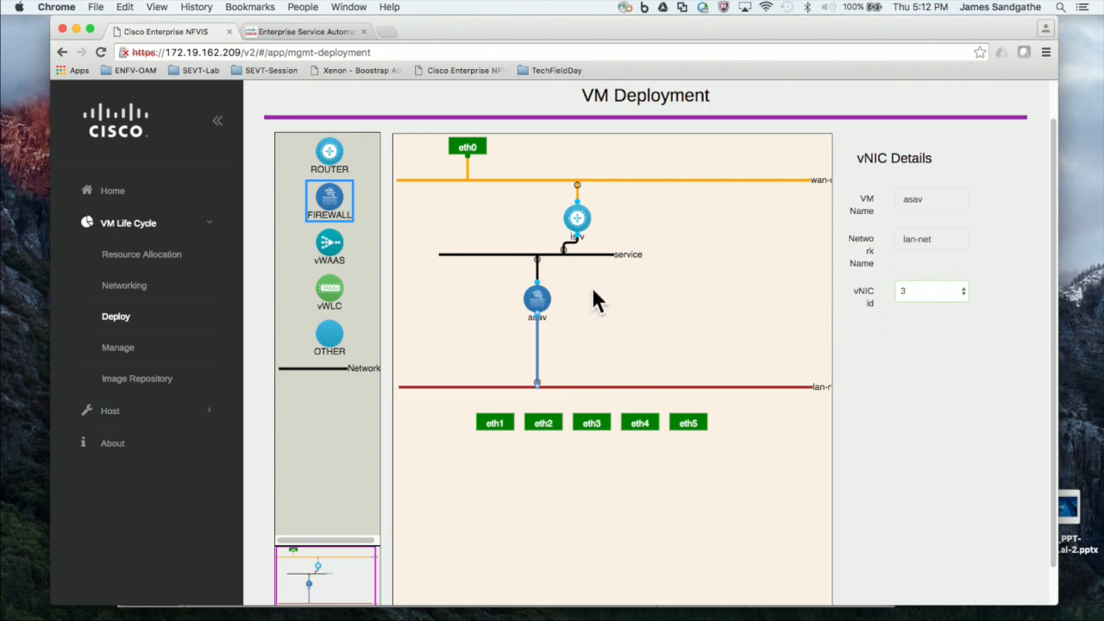
# Step: Place a vWAAS VM on the service network with the vwaas image and vWAAS-200 profile
pyautogui.moveTo(335, 249); pyautogui.dragTo(460, 265)
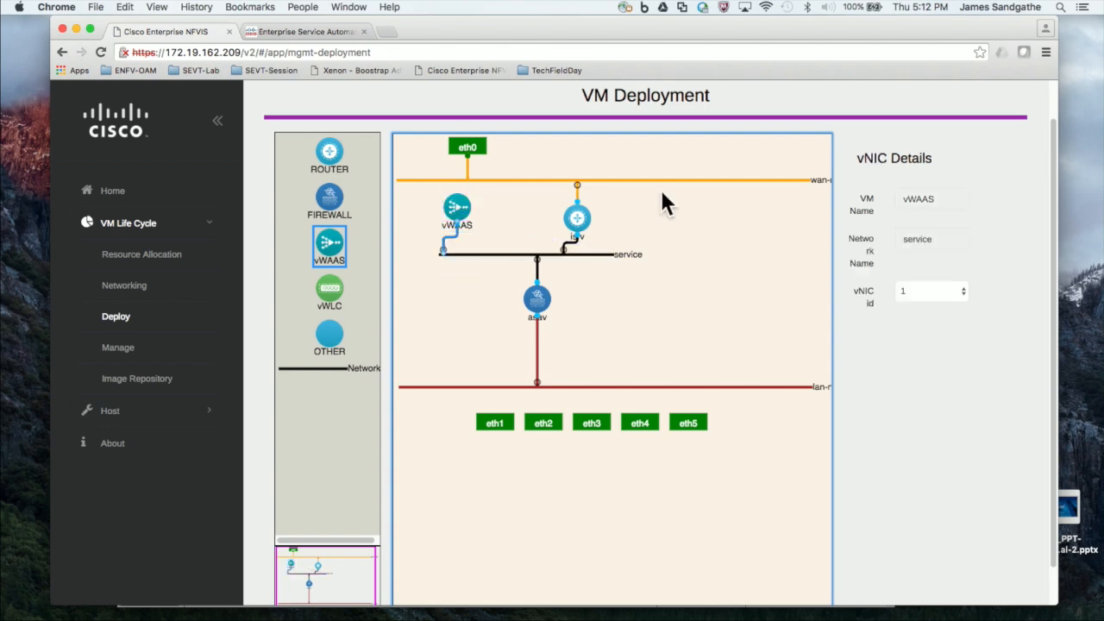
pyautogui.click(451, 207)
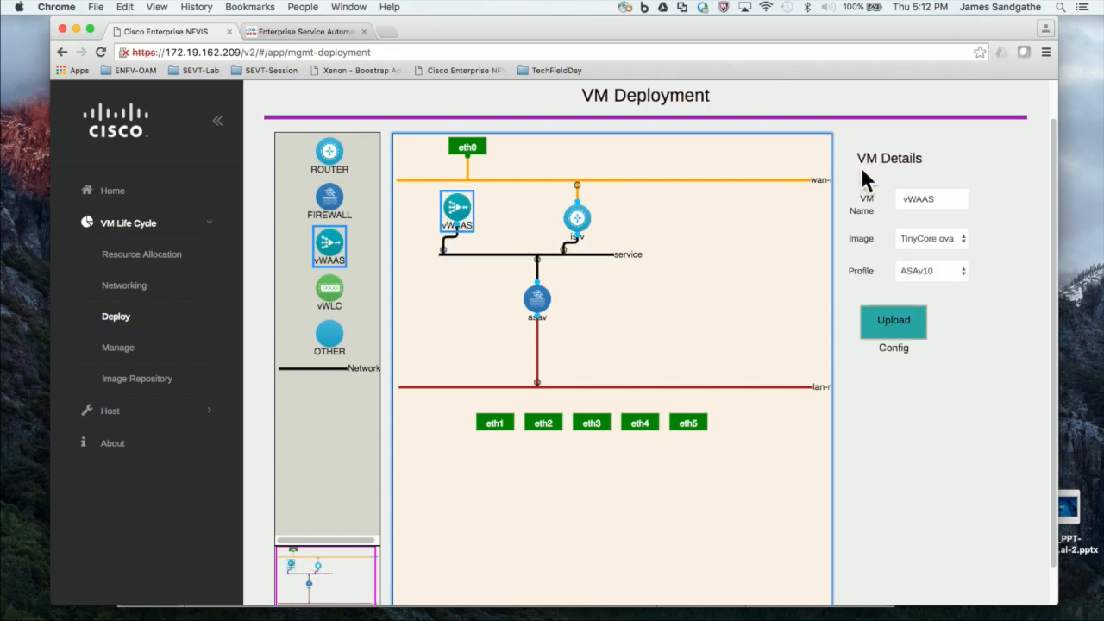
pyautogui.click(937, 233)
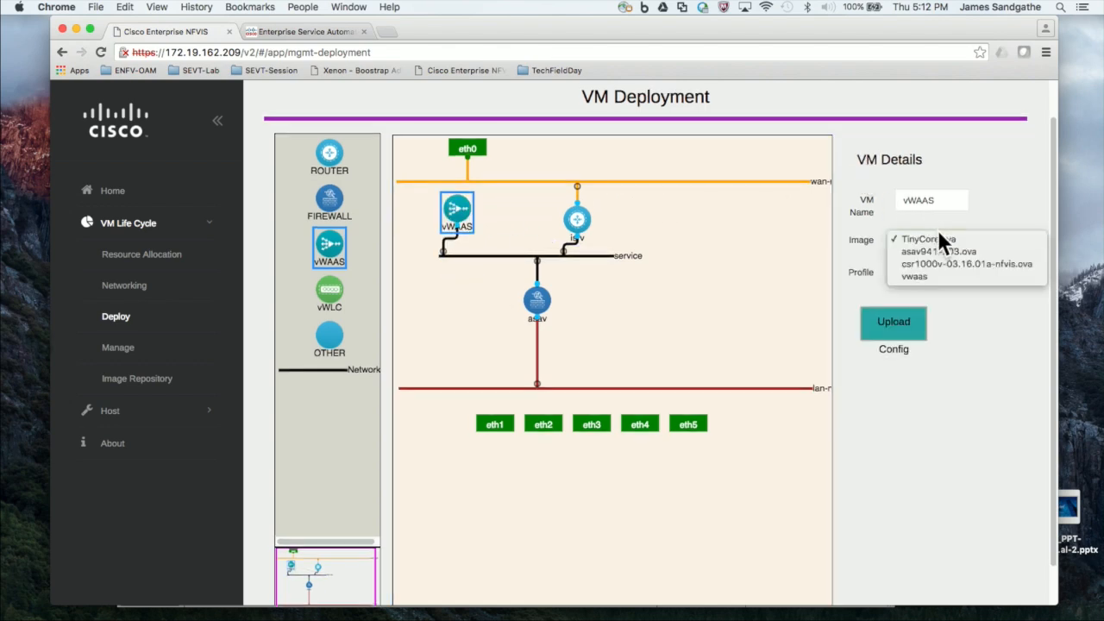
pyautogui.click(935, 276)
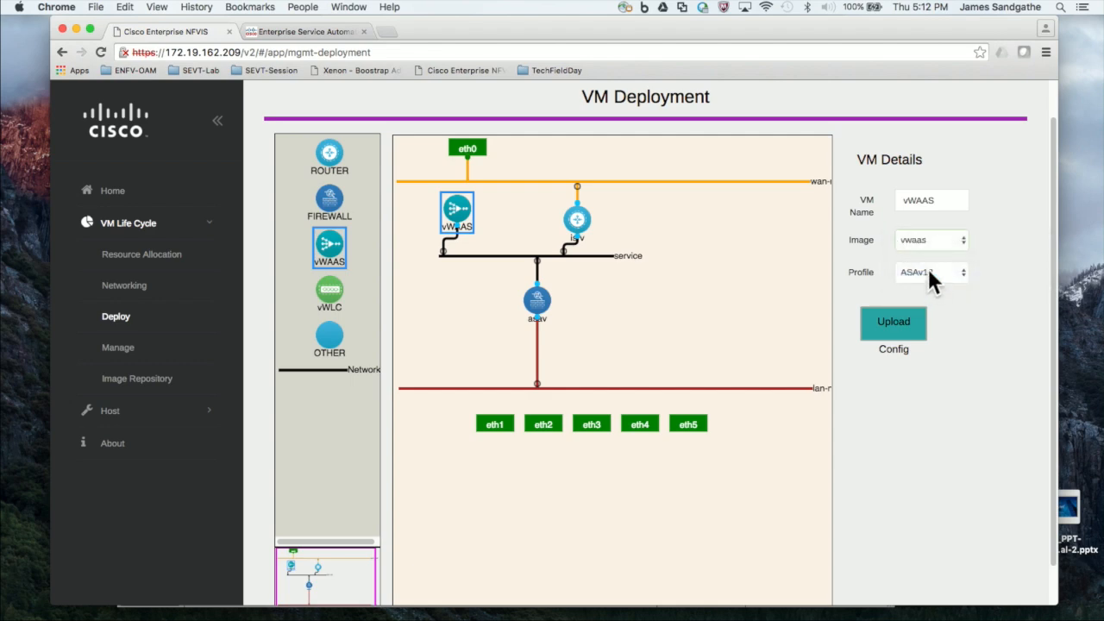
pyautogui.click(929, 271)
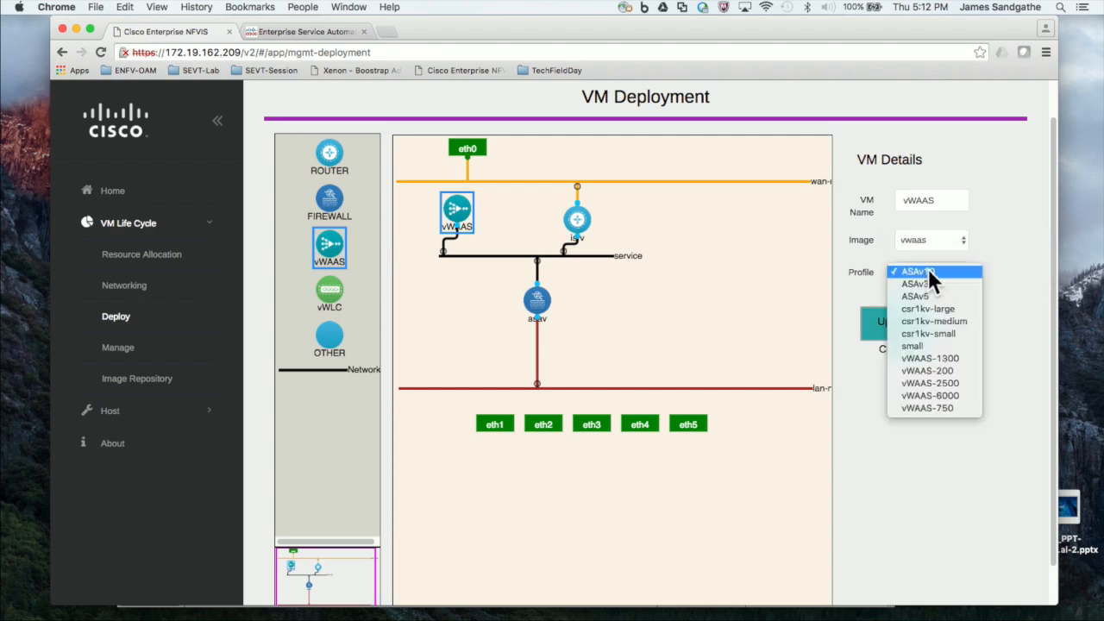
pyautogui.click(940, 372)
# Step: Connect the vWAAS VM's eth1 port to the lan-net network
pyautogui.click(759, 327)
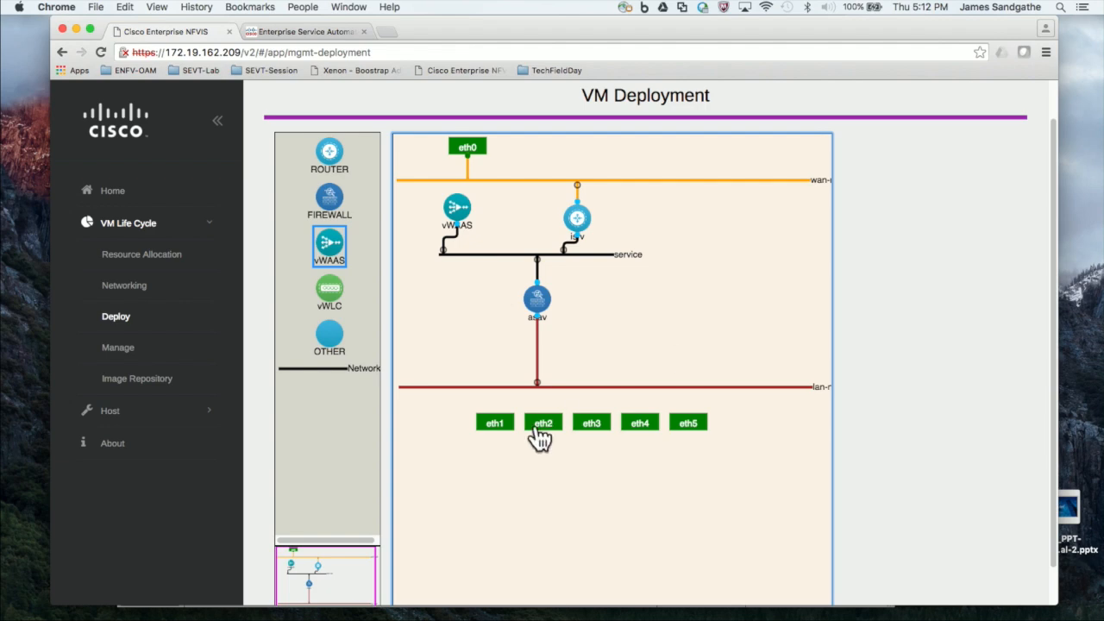
pyautogui.click(488, 424)
pyautogui.moveTo(484, 421); pyautogui.dragTo(488, 390)
pyautogui.scroll(-2, 979, 427)
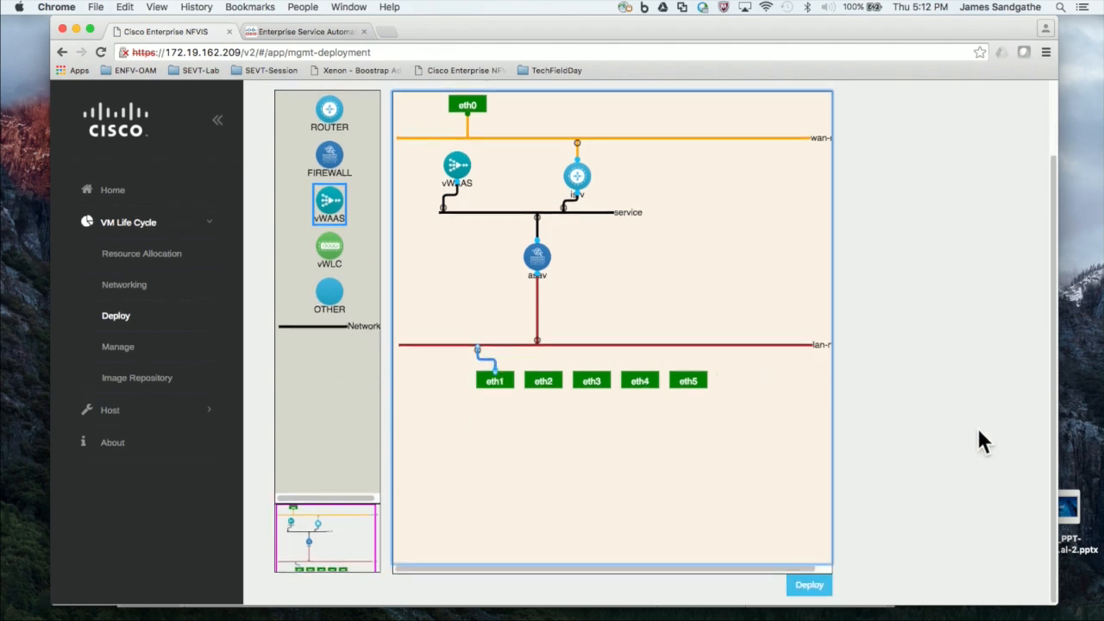
# Step: Deploy the topology and let VM Status list vWAAS, asav and isrv
pyautogui.click(809, 587)
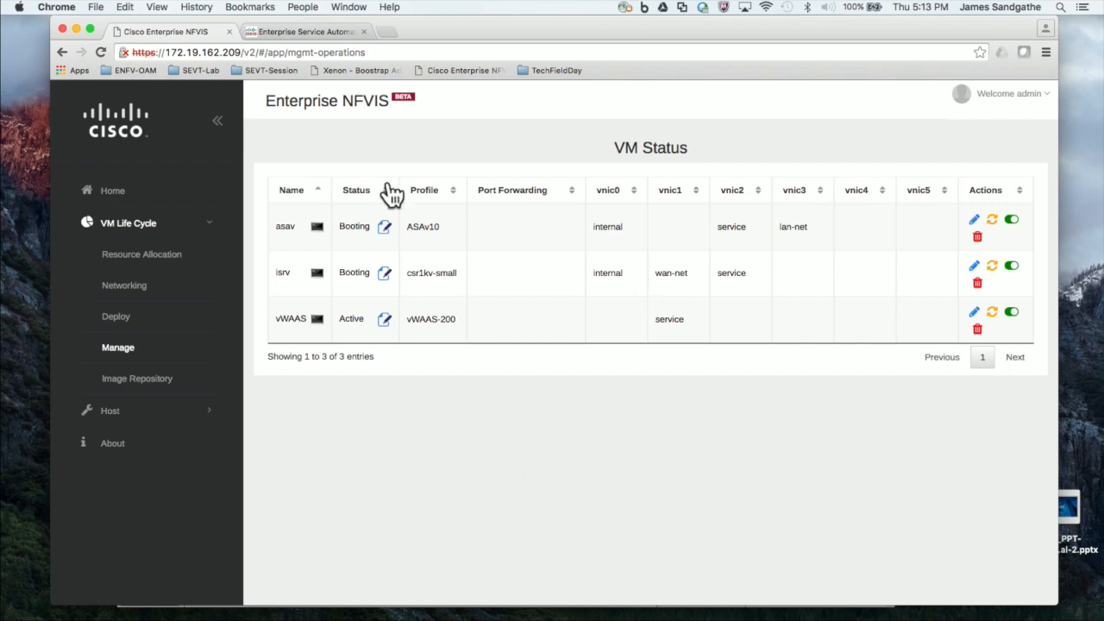
# Step: Open the isrv and asav consoles in new tabs, wake the ciscoasa prompt, then return to VM Status
pyautogui.click(317, 273)
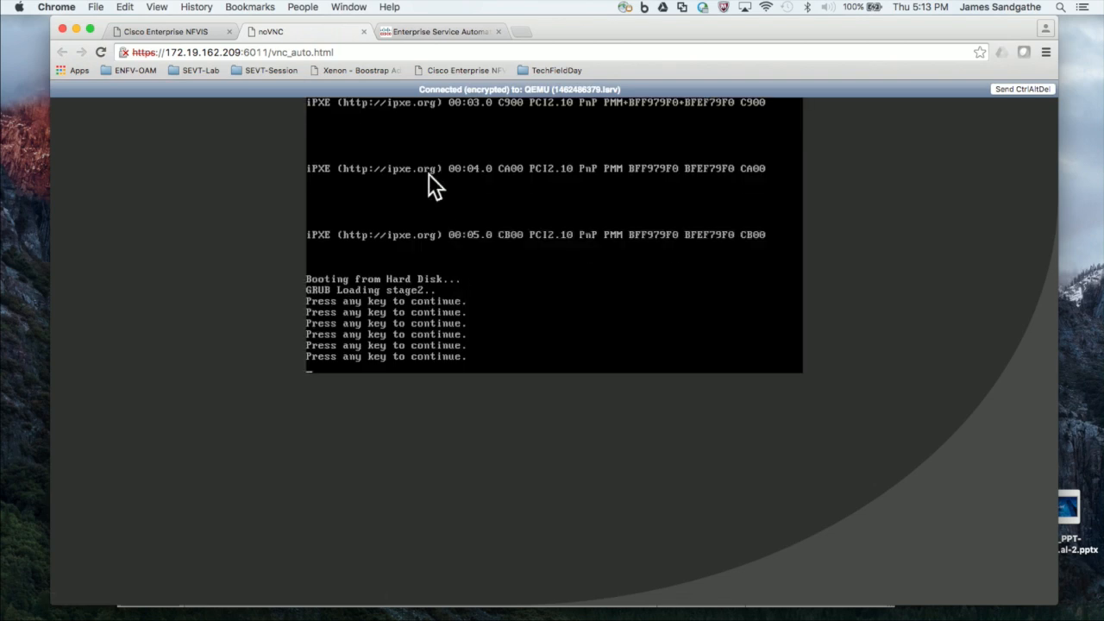
pyautogui.click(168, 29)
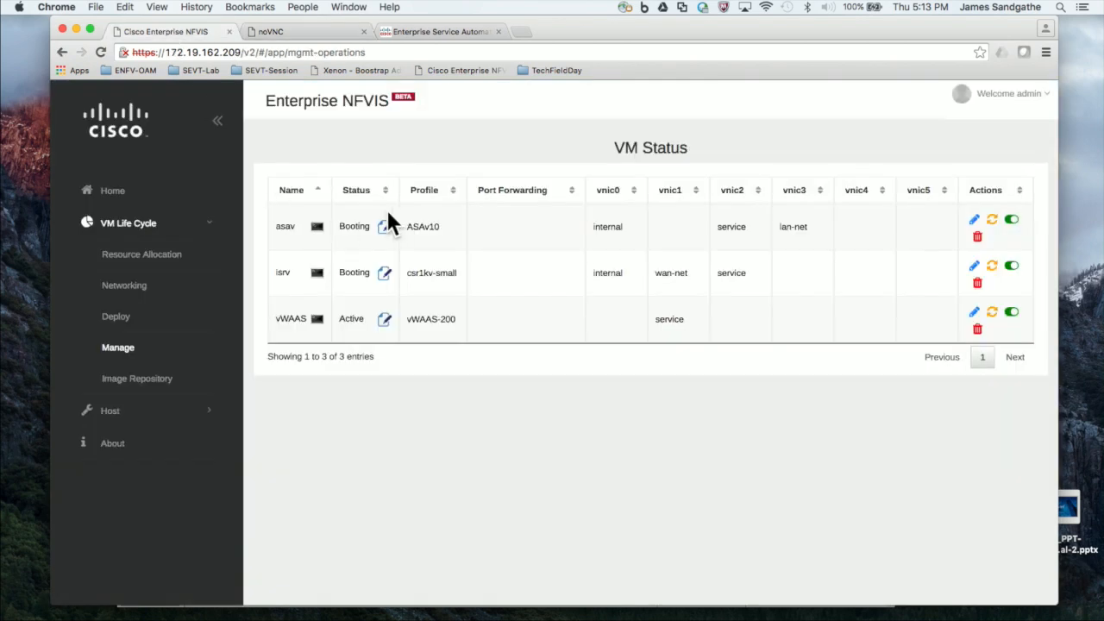
pyautogui.click(316, 227)
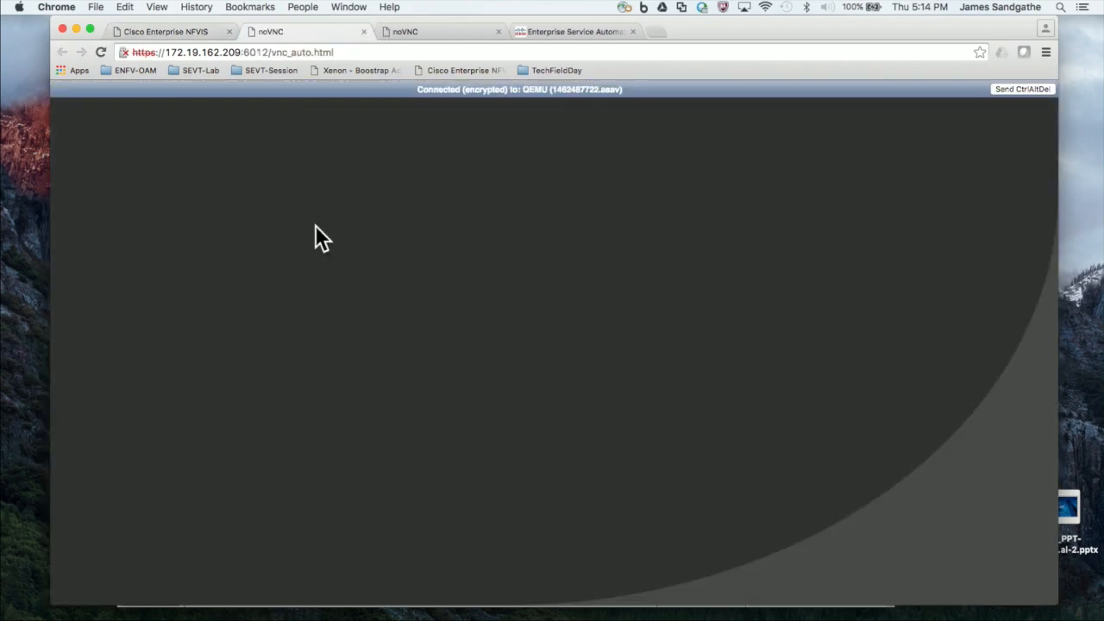
pyautogui.press('Return')
pyautogui.press('Return')
pyautogui.press('Return')
pyautogui.press('Return')
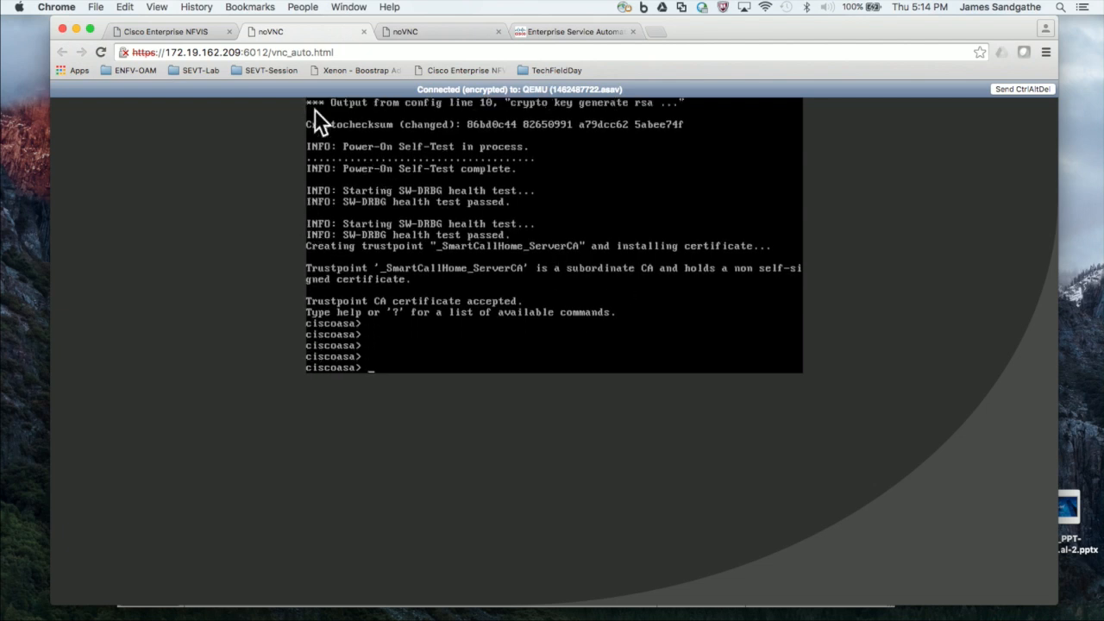
pyautogui.click(143, 31)
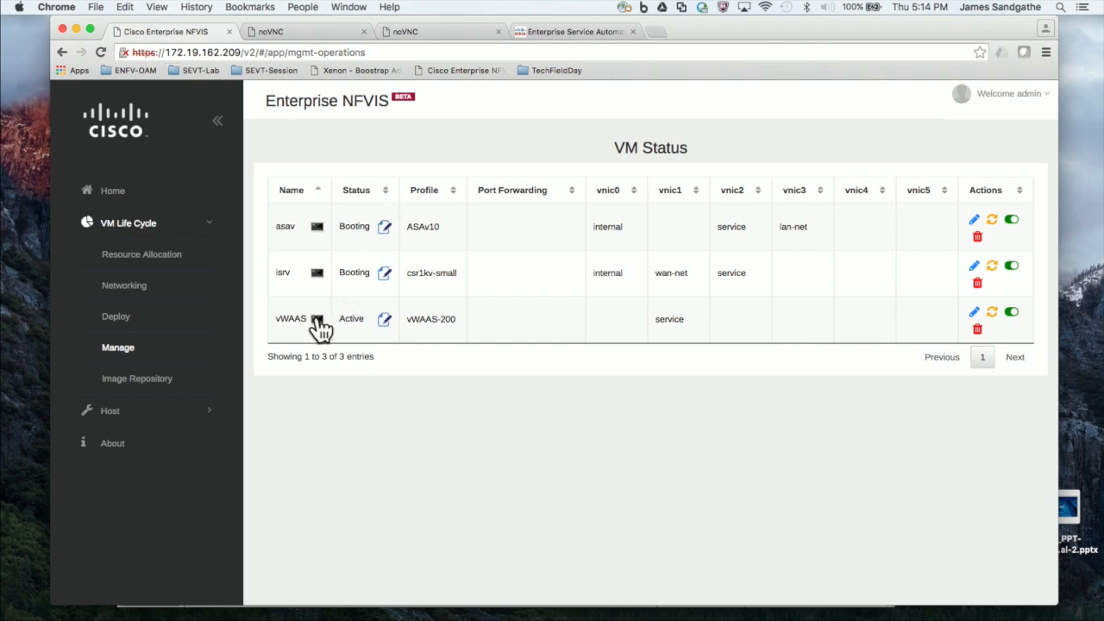
# Step: Watch the vWAAS console boot, then go back to NFVIS and open Image Repository
pyautogui.click(318, 321)
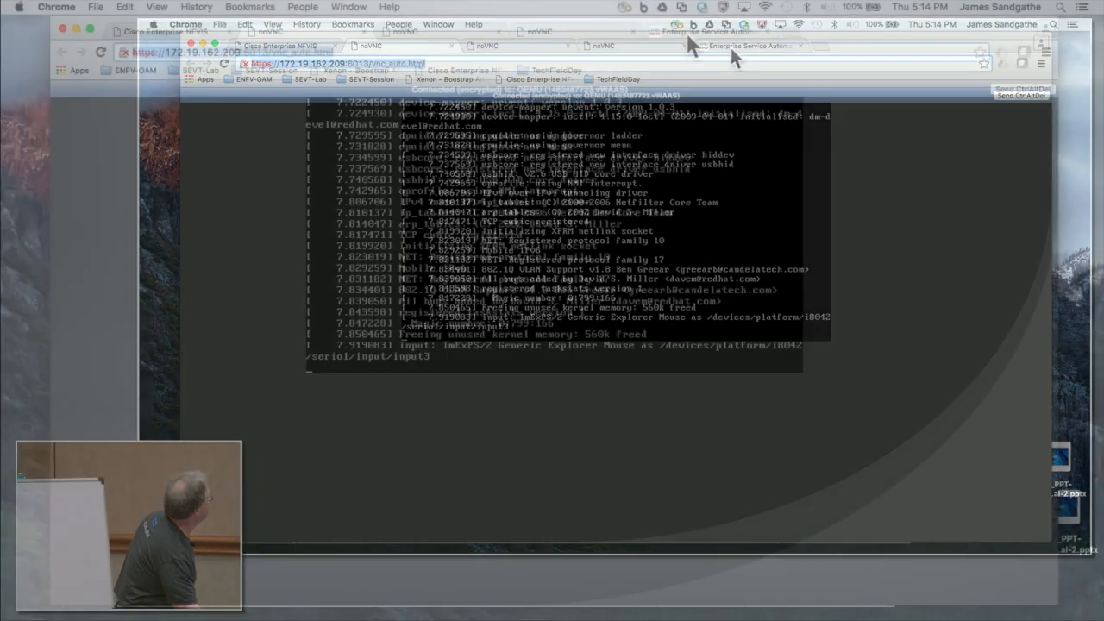
pyautogui.click(729, 45)
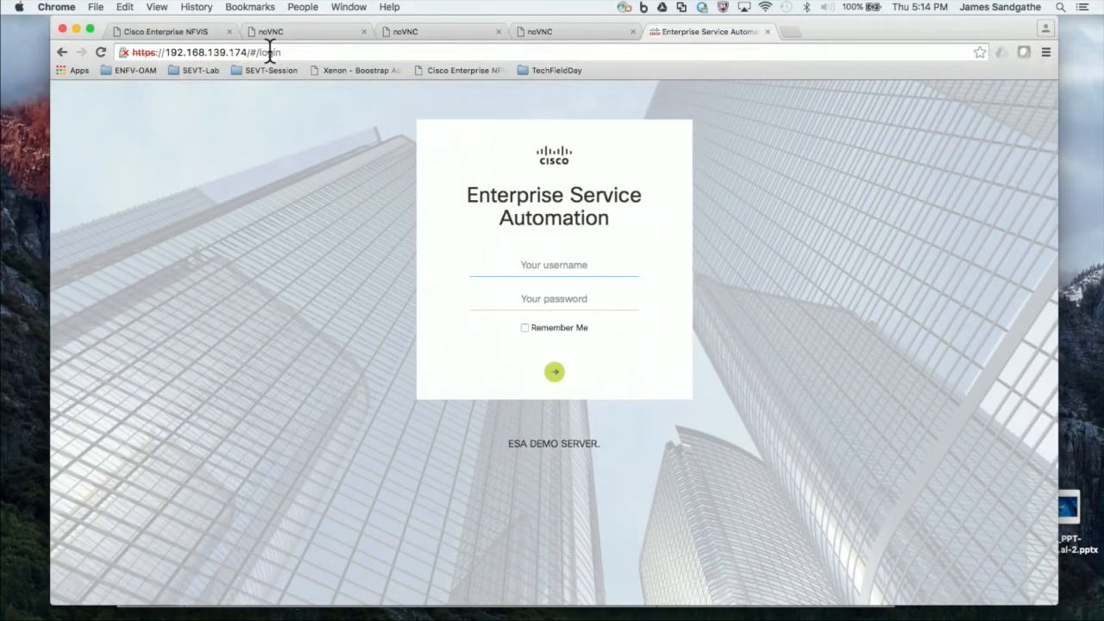
pyautogui.click(203, 32)
pyautogui.click(143, 386)
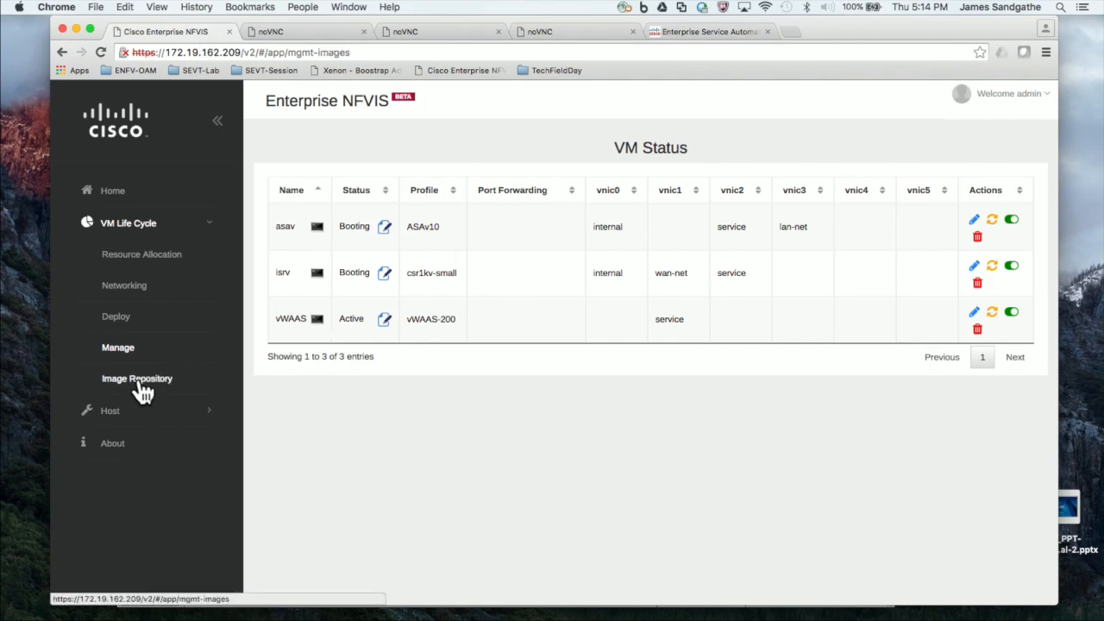